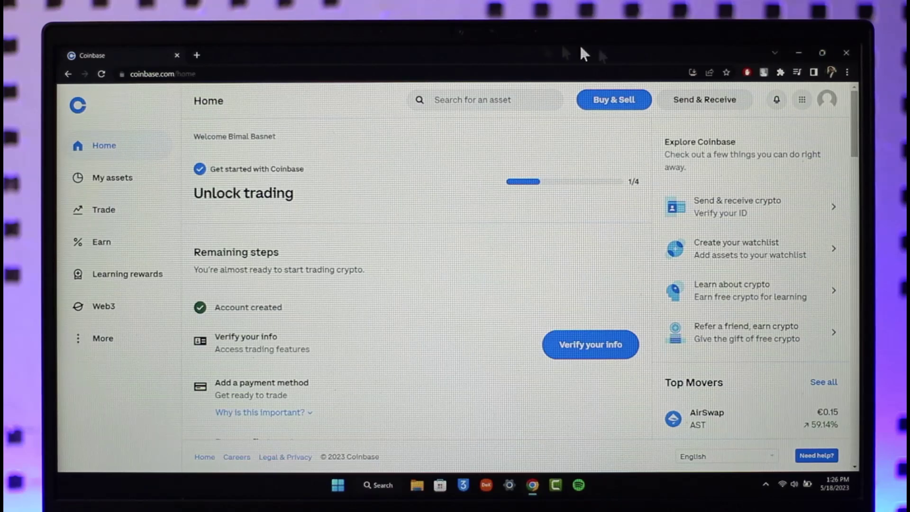
Step: Go to account Settings from the avatar menu and open the Security tab
click(825, 100)
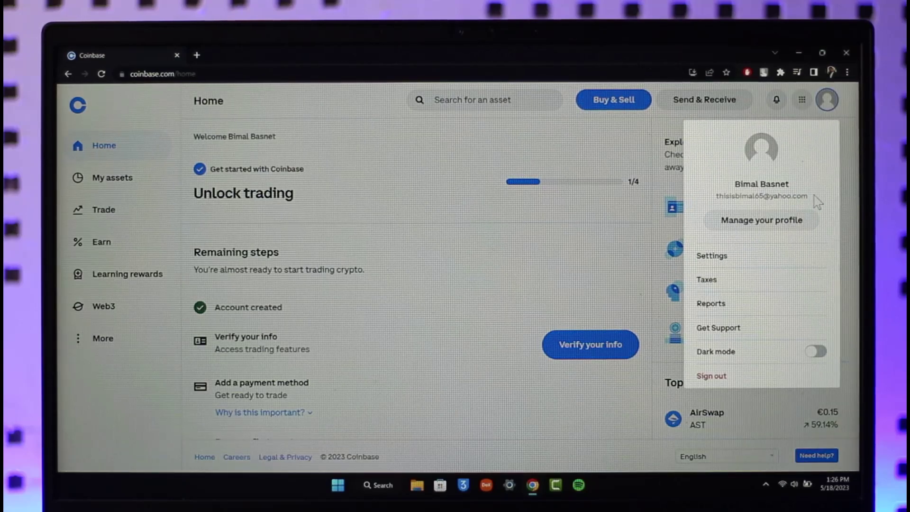
click(731, 261)
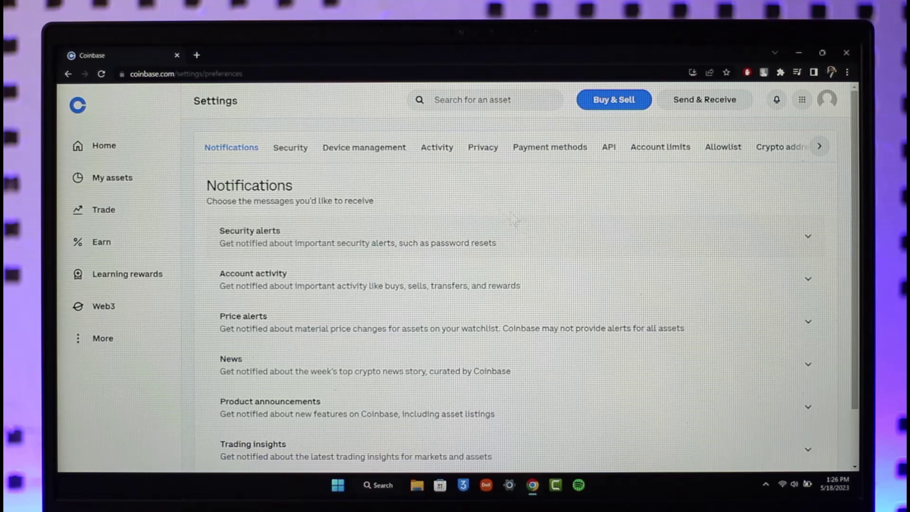
click(292, 150)
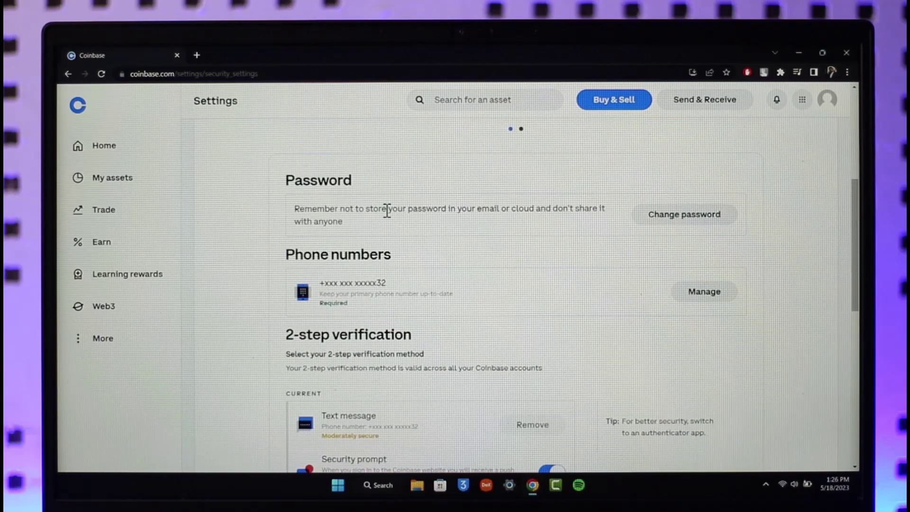
Step: In Change password, fill Old and New Password with saved passwords, then select the verification code field
click(664, 217)
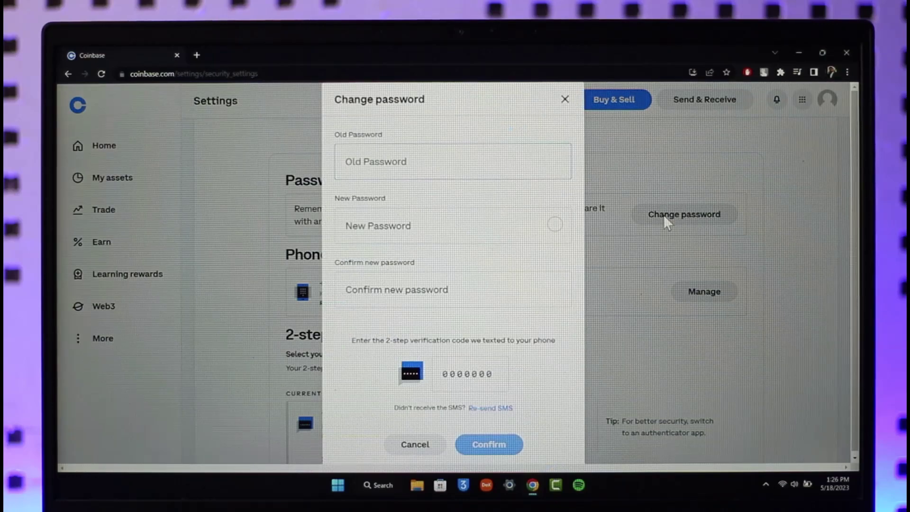
click(430, 162)
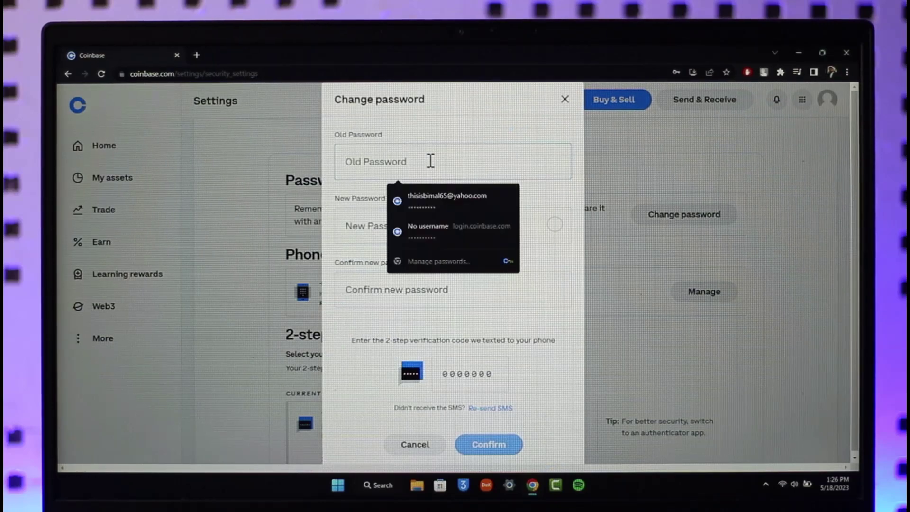
click(437, 193)
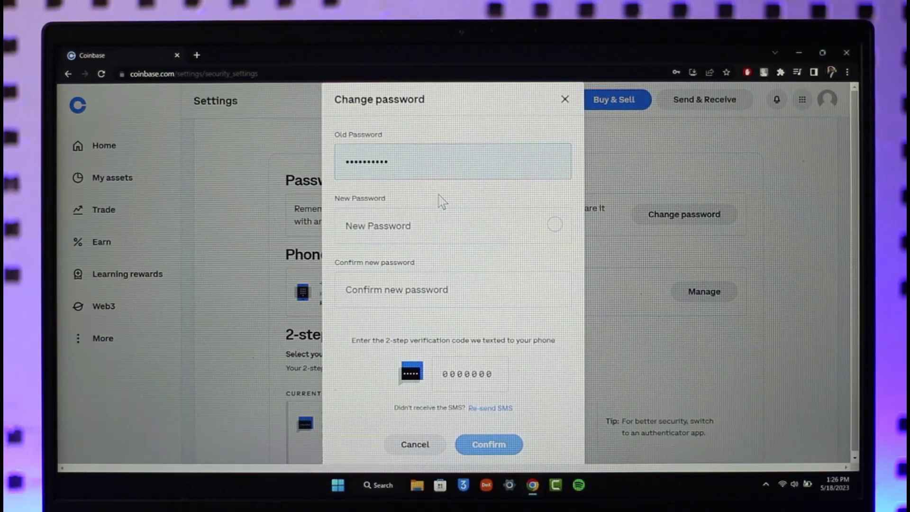
click(412, 224)
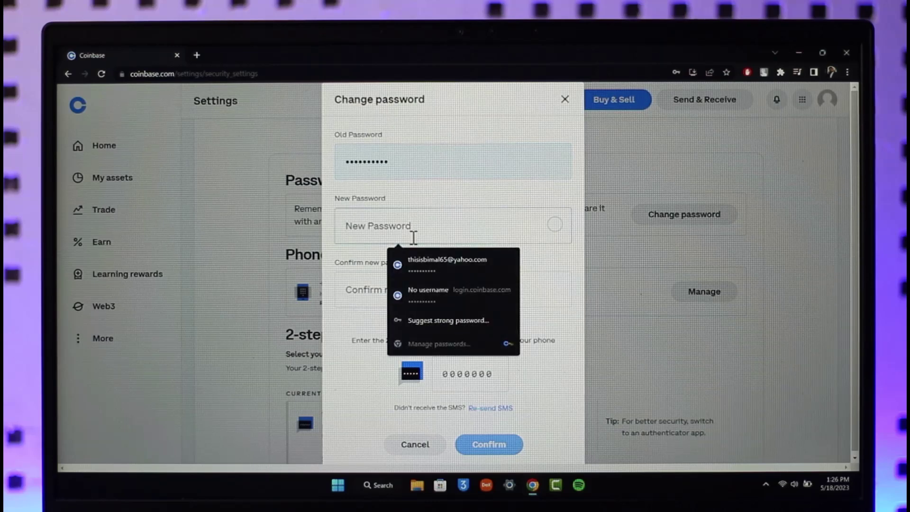
click(419, 288)
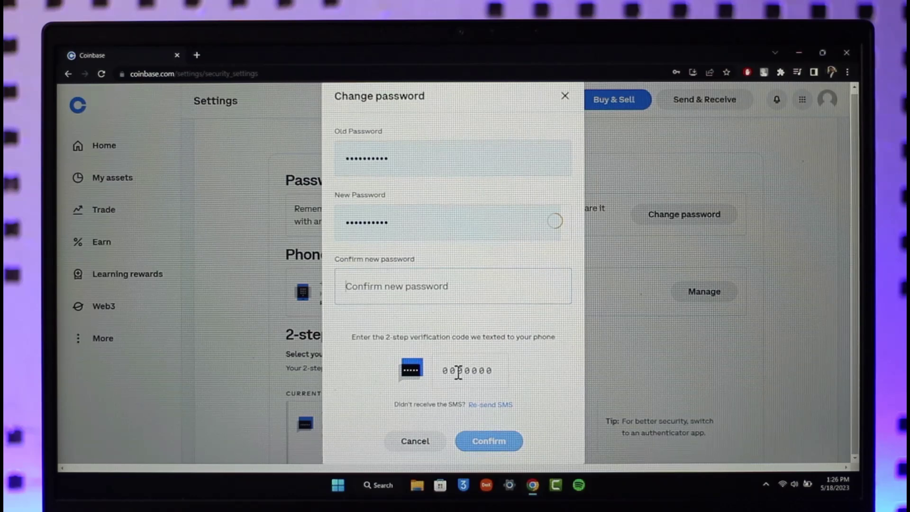
click(474, 368)
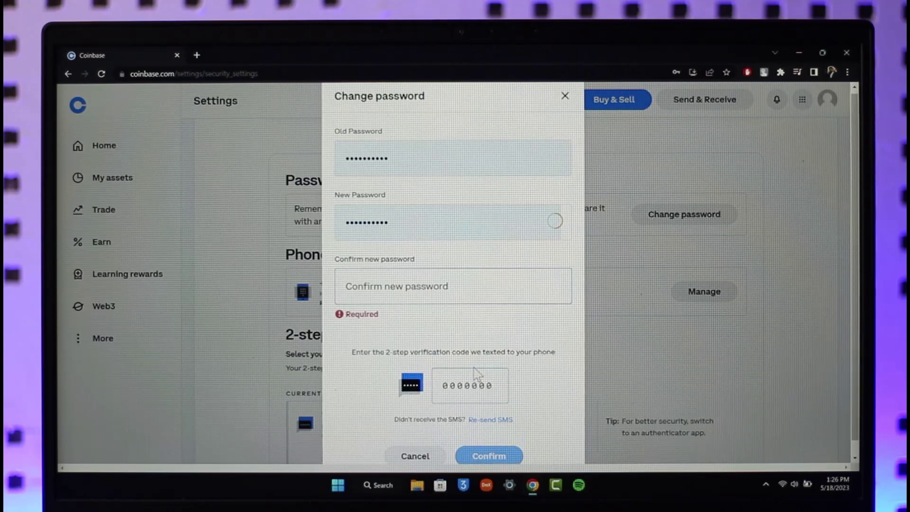
scroll(474, 369, down, 1)
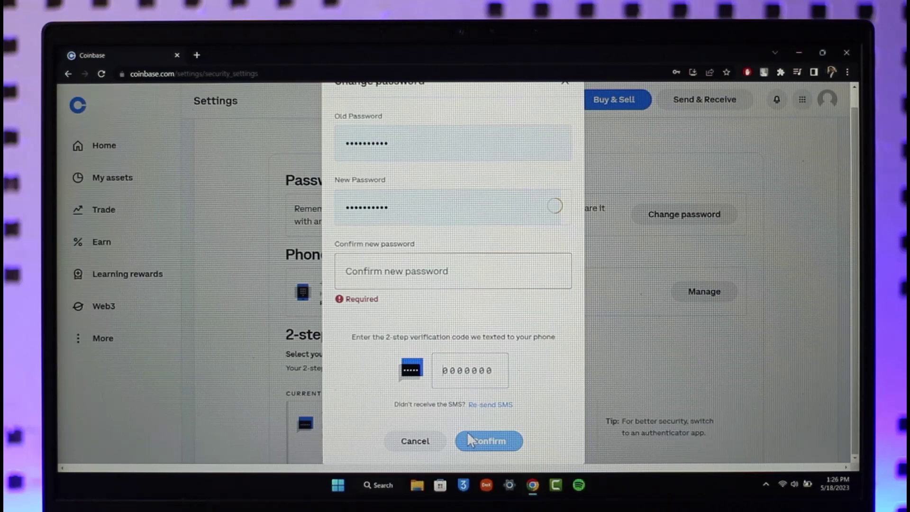
Step: Cancel the Change password dialog and return Home via the Coinbase logo
click(424, 442)
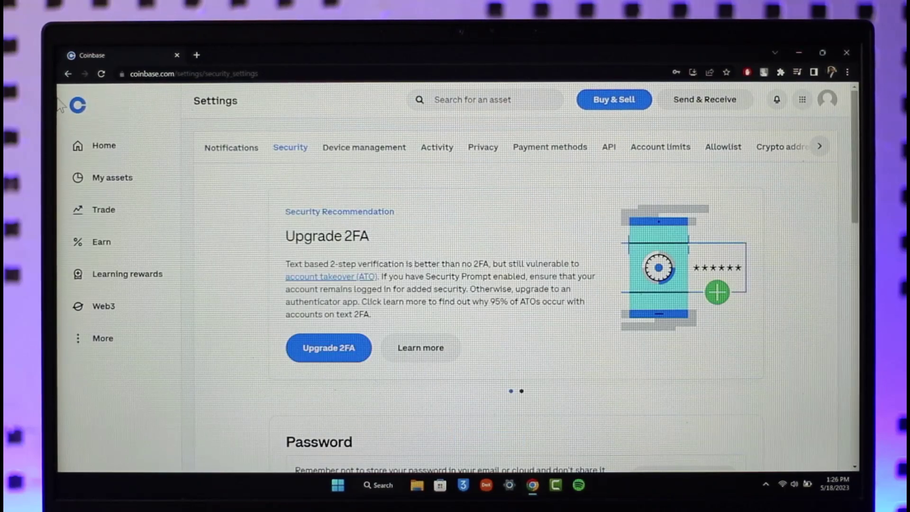
click(75, 111)
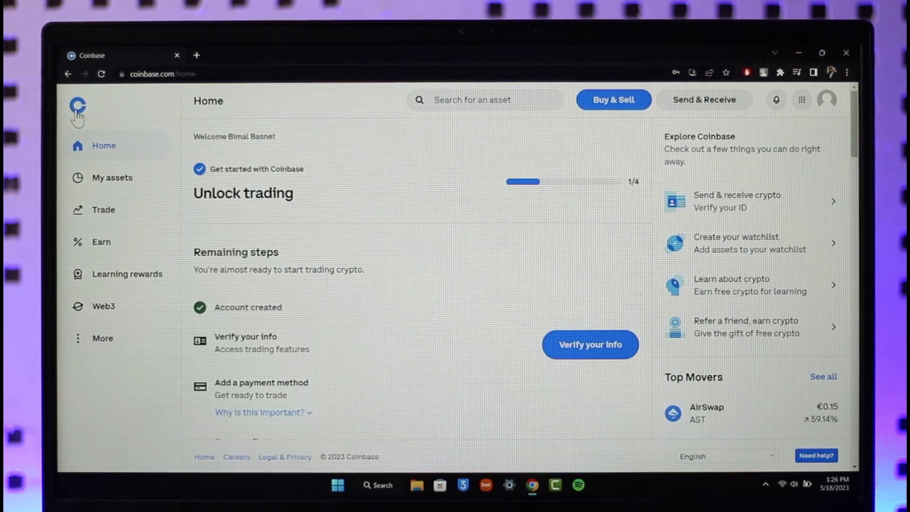